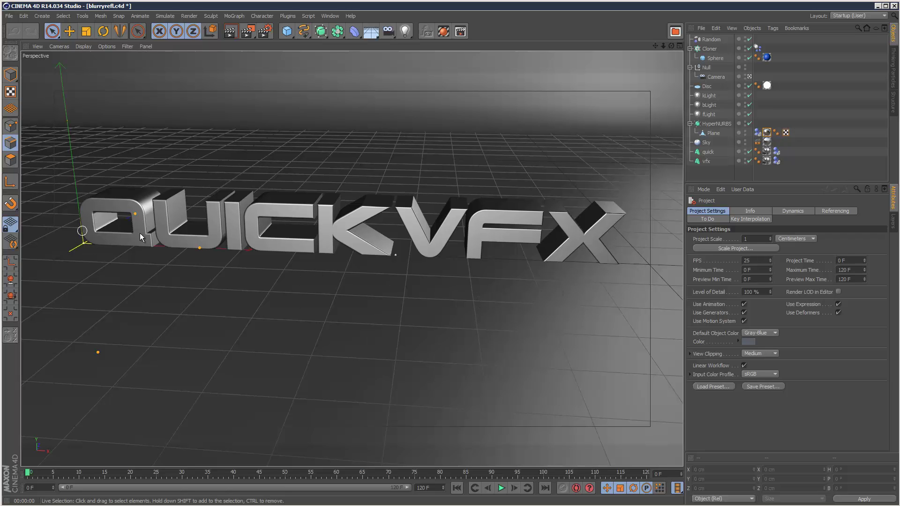
- Play the logo animation and pause it at frame 101
left_click(501, 488)
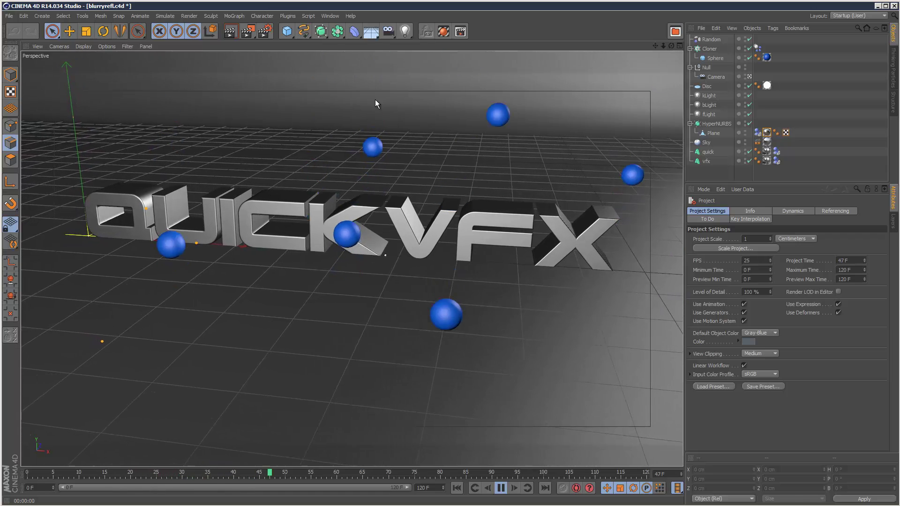
left_click(501, 488)
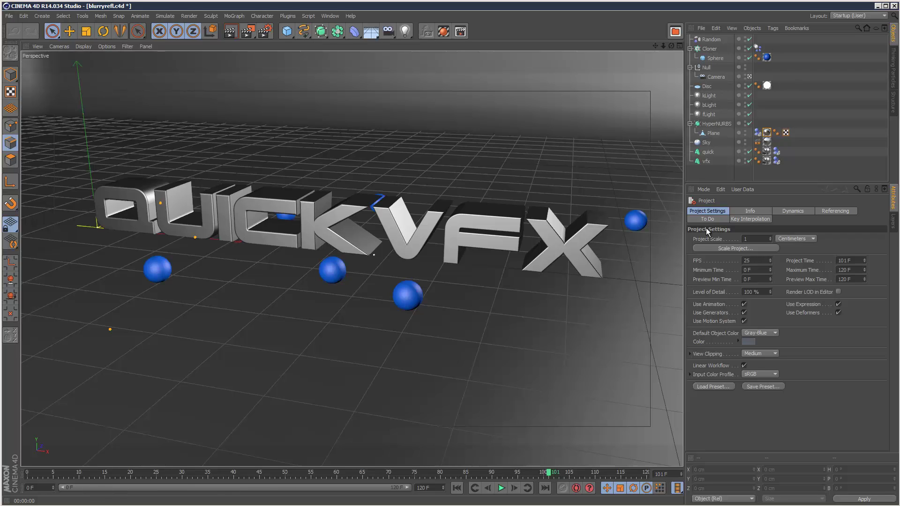
- Dismiss the render settings and render the current view to preview the spheres and text
left_click(265, 31)
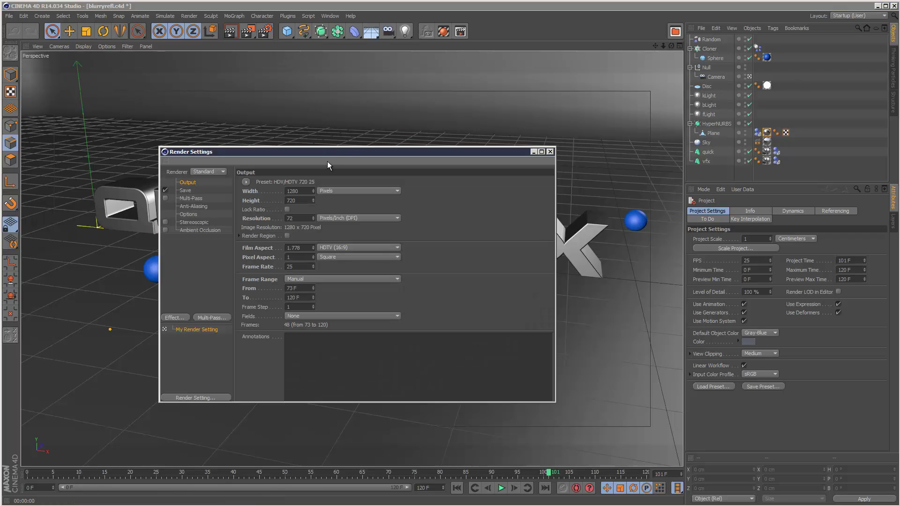
left_click_drag(327, 155, 524, 99)
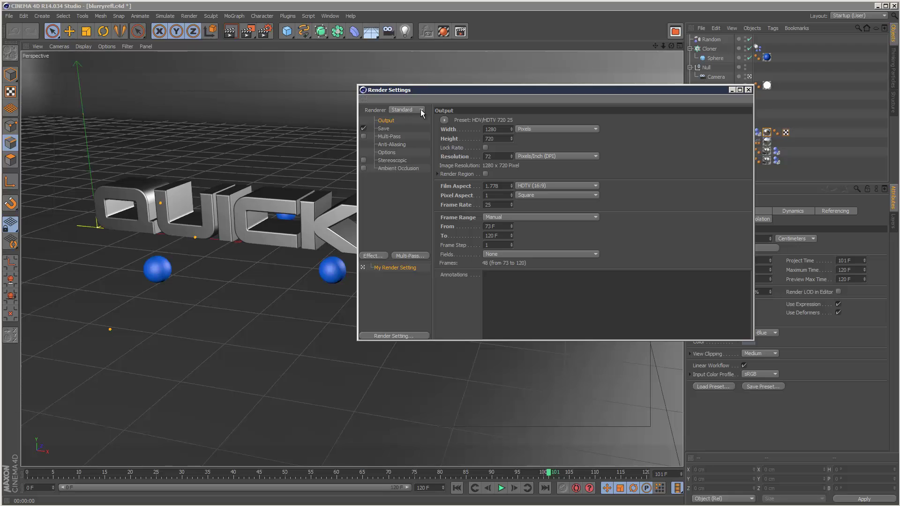
left_click(748, 89)
left_click(232, 31)
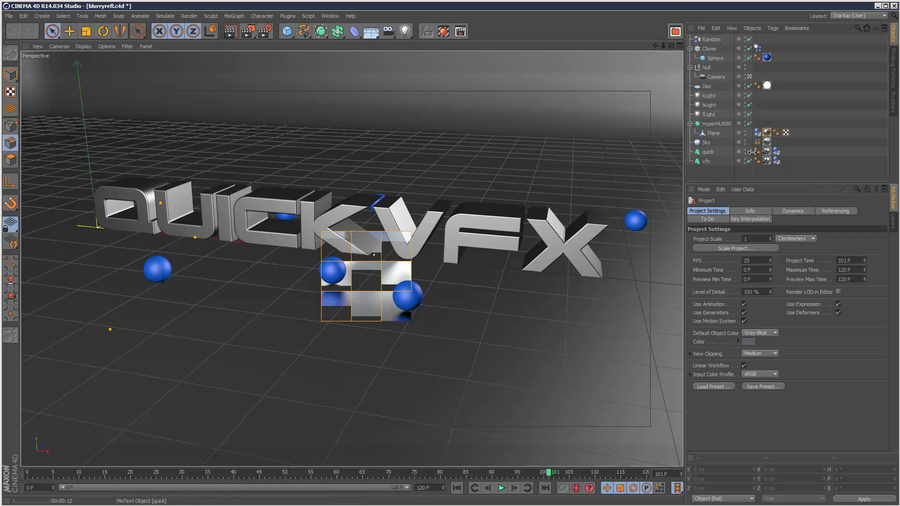
- Set the Metal 006 material's reflection blurriness to 30 % and select its Min Samples value
left_click(767, 151)
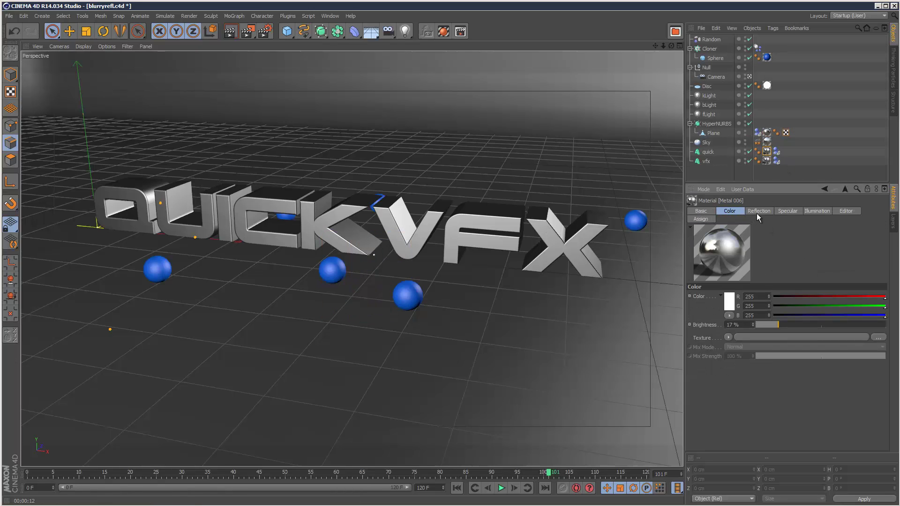
left_click(756, 213)
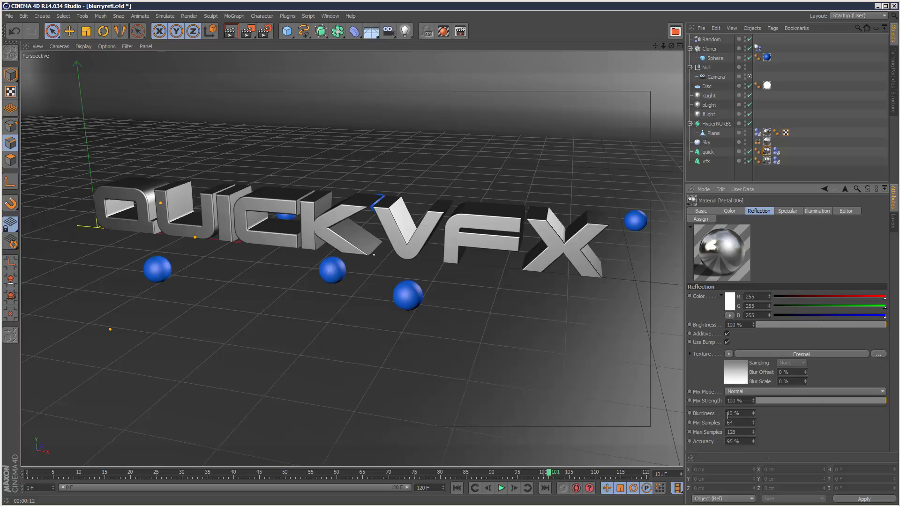
left_click_drag(753, 414, 712, 410)
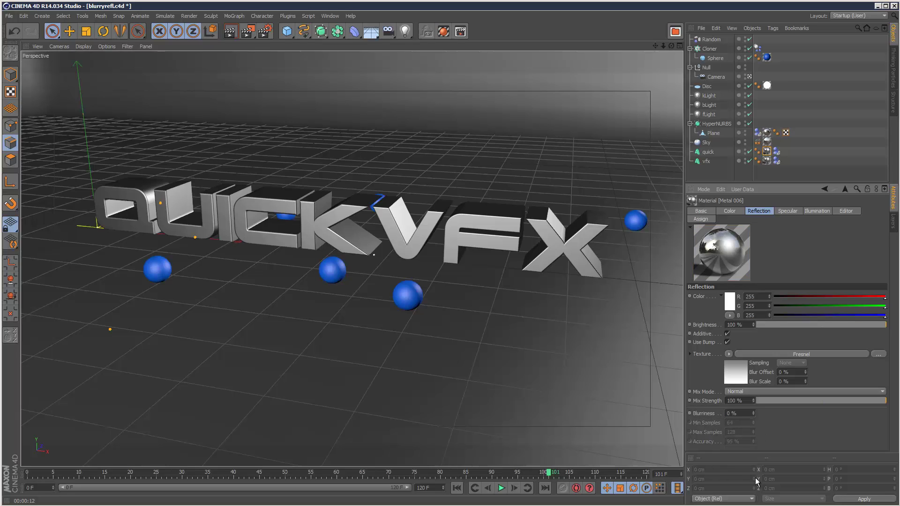
left_click(754, 411)
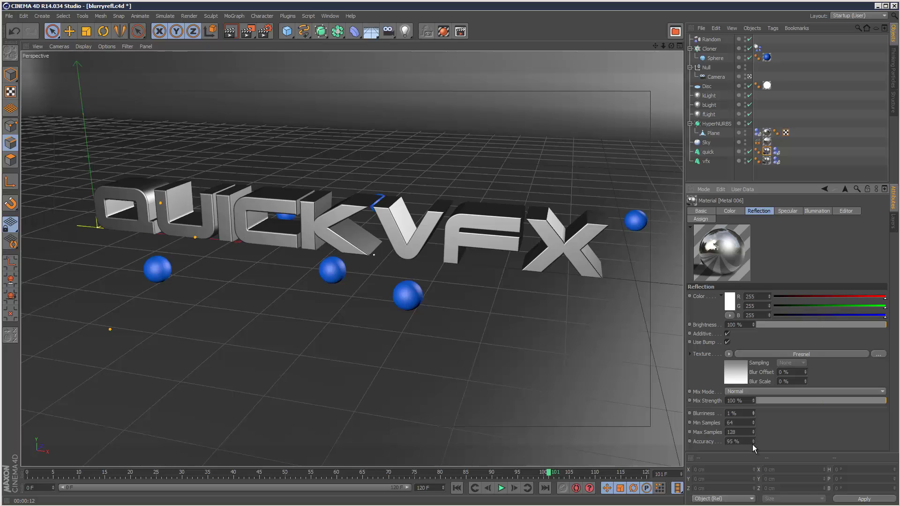
left_click(748, 414)
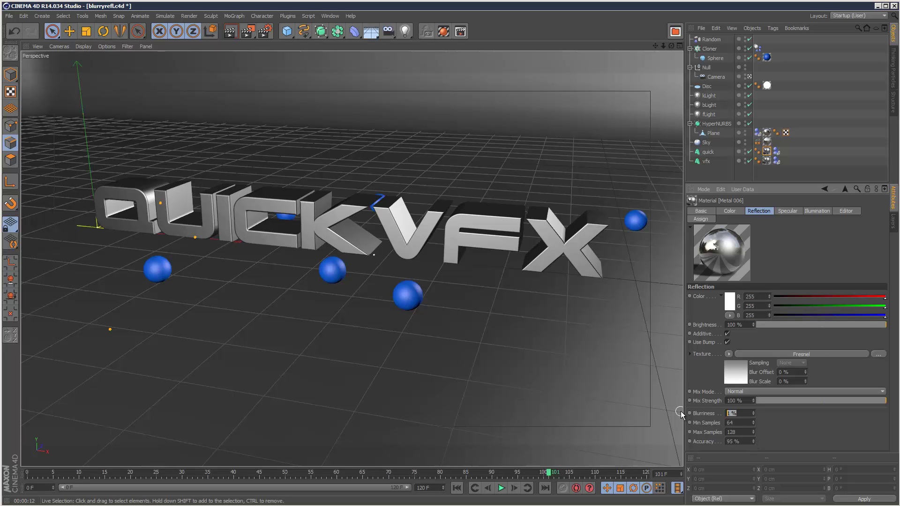
type("33")
key("Return")
left_click(754, 415)
left_click(754, 416)
left_click(753, 416)
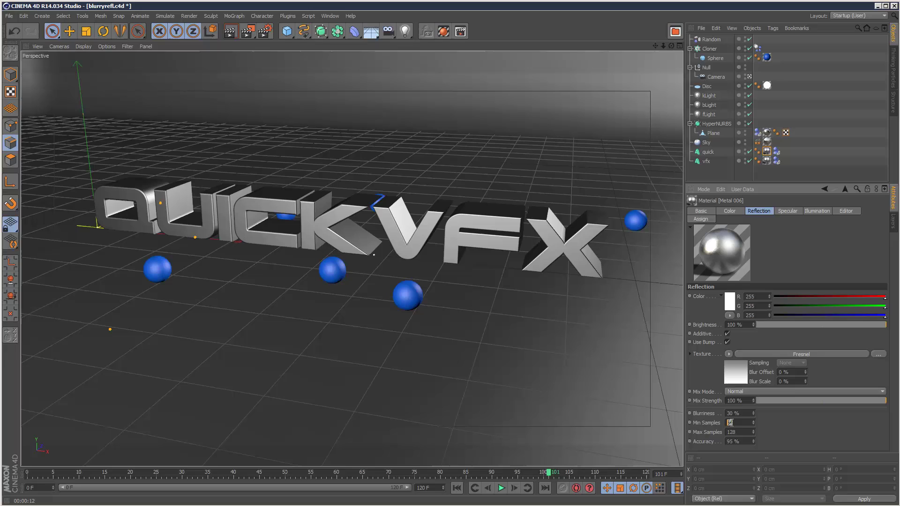
double_click(733, 424)
- Edit the Min Samples value and render the view to check the blurred metal reflections
left_click(744, 421)
left_click(231, 31)
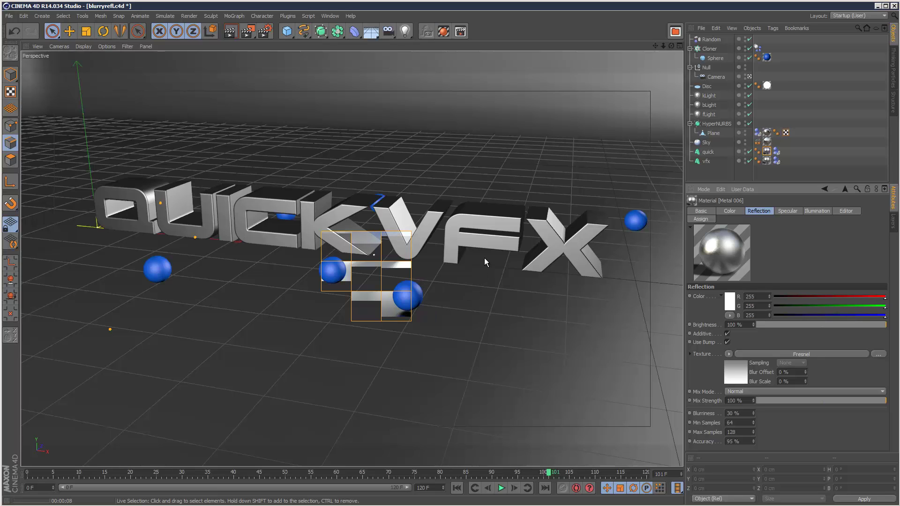
- Change the renderer from Standard to Physical and show its Physical settings page
left_click(267, 34)
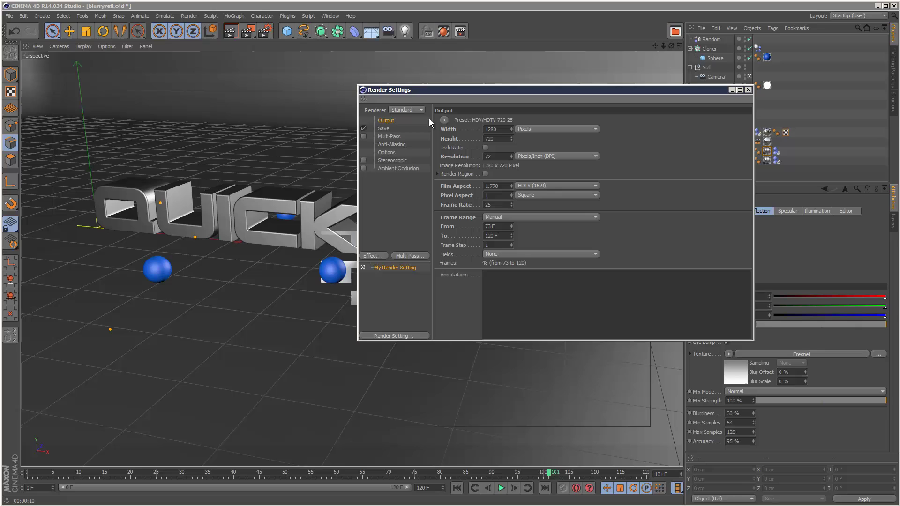
left_click(403, 110)
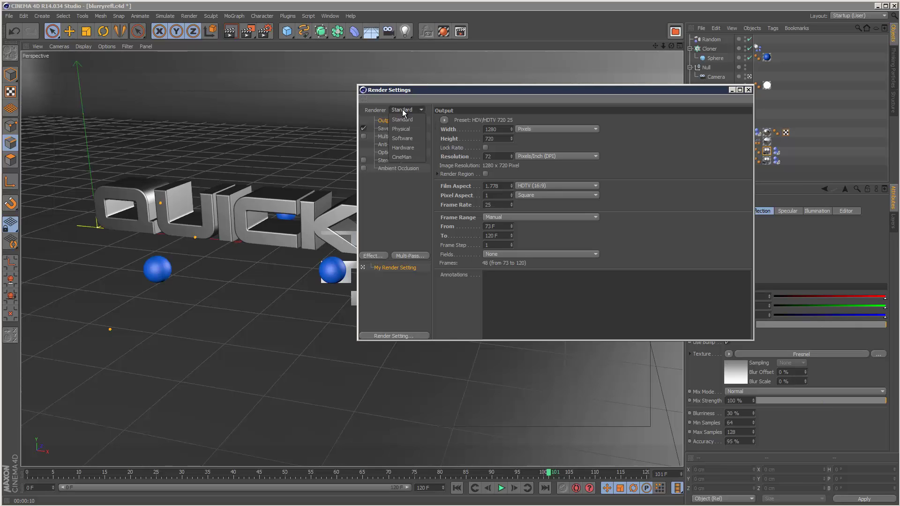
left_click(410, 128)
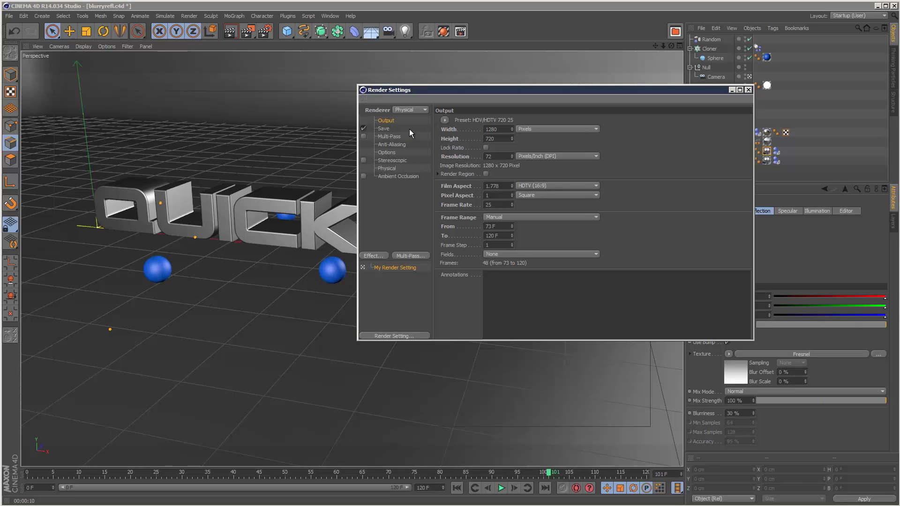
left_click(393, 169)
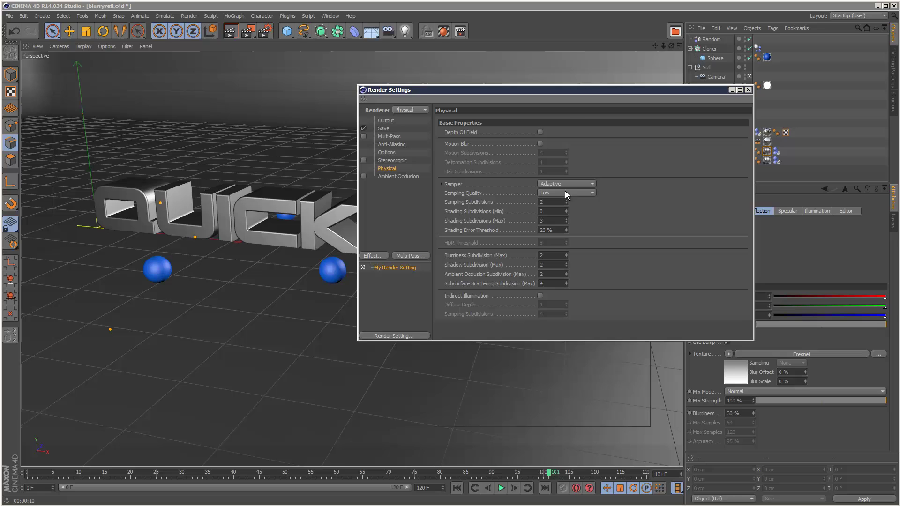
- Close Render Settings, preview an interactive Physical render region over the spheres, then reopen settings
left_click(747, 90)
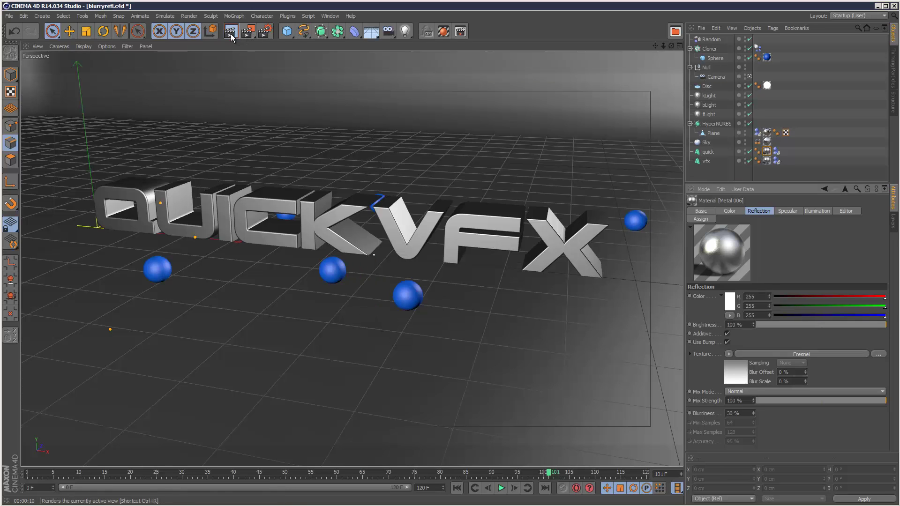
key("alt+r")
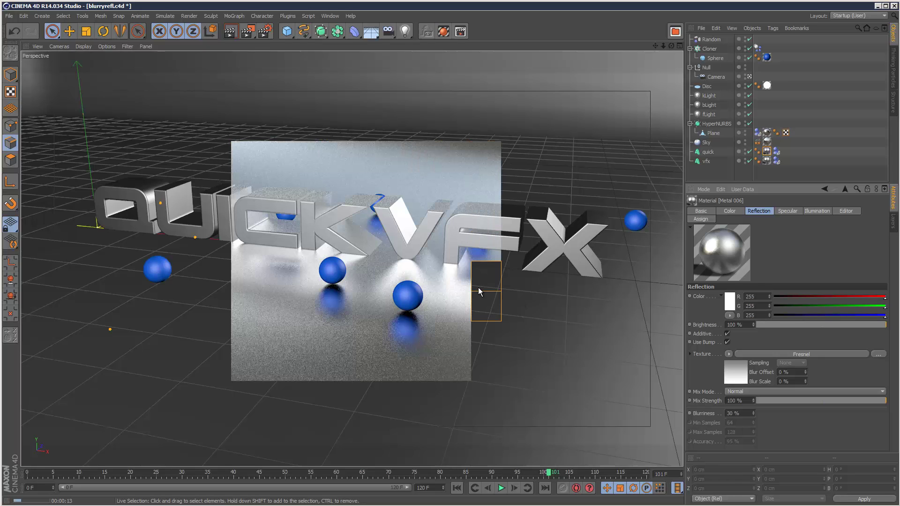
left_click(265, 32)
- Change the Physical Sampling Quality from Low to Medium and close Render Settings
left_click(565, 193)
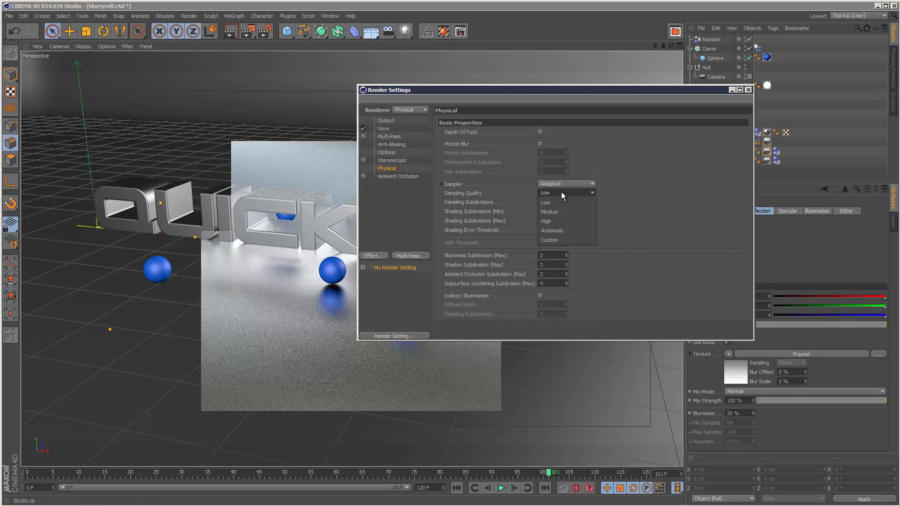
left_click(563, 209)
left_click(749, 90)
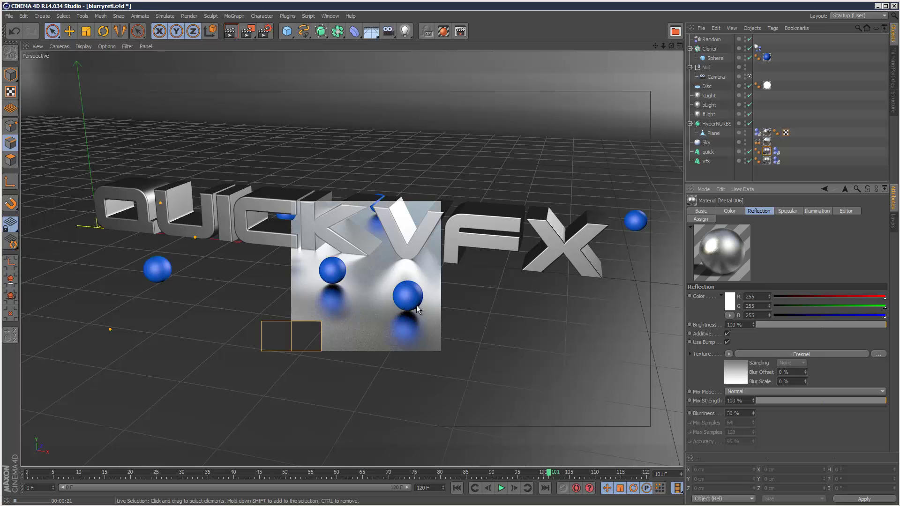
- Set Sampling Subdivisions to 6 and the Shading Error Threshold to 10 %
left_click(265, 31)
left_click_drag(533, 88, 483, 104)
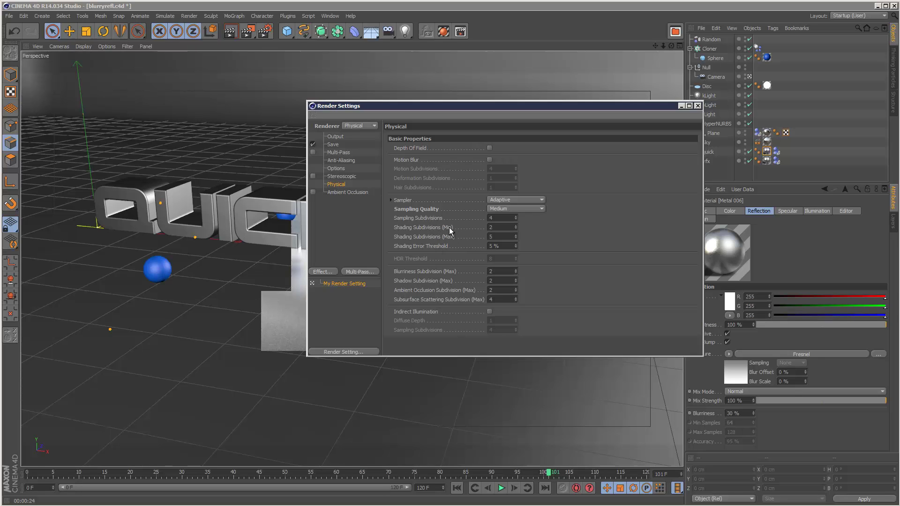
left_click(516, 217)
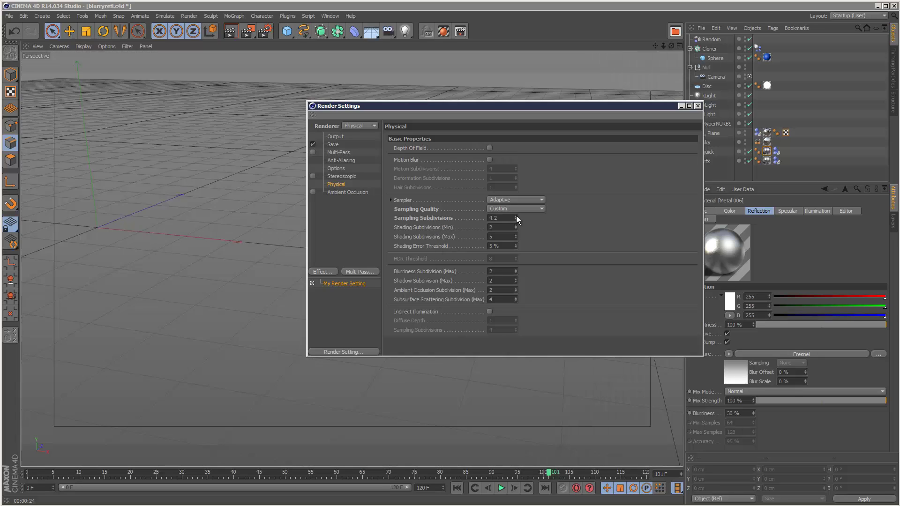
type("6")
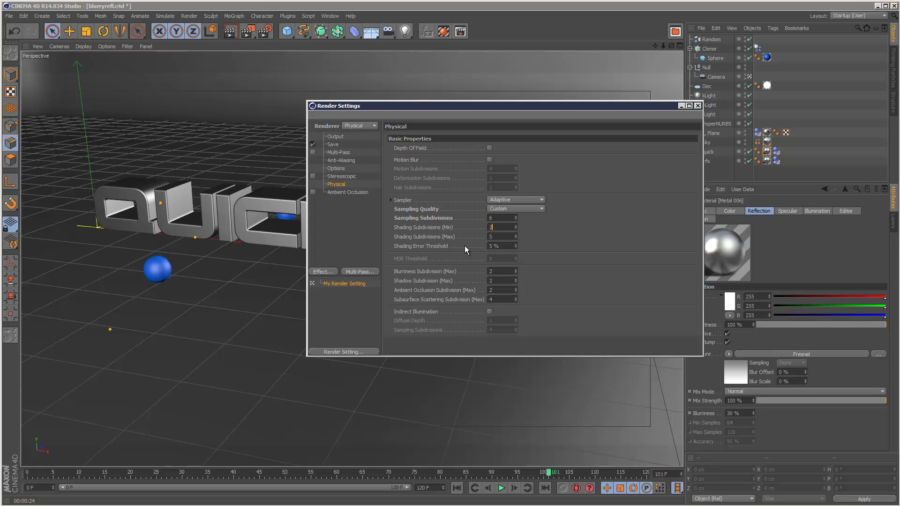
left_click(516, 248)
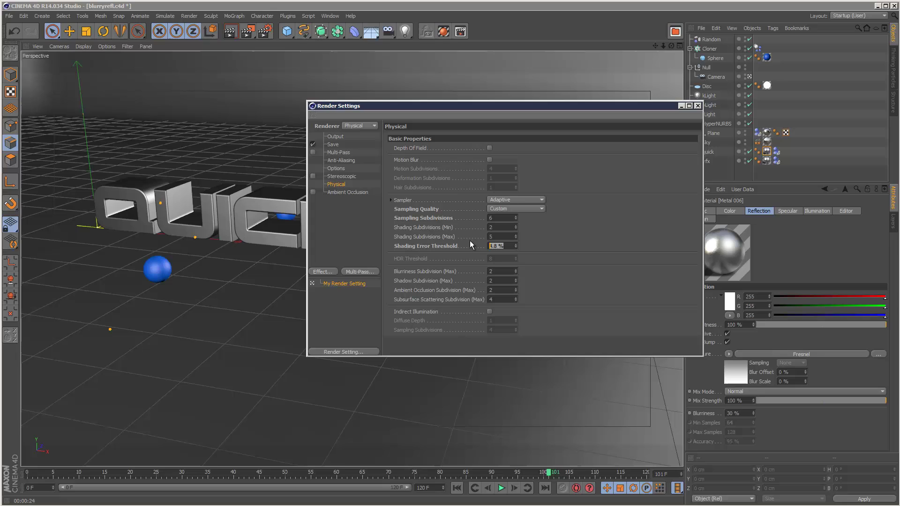
double_click(498, 247)
type("2")
key("Return")
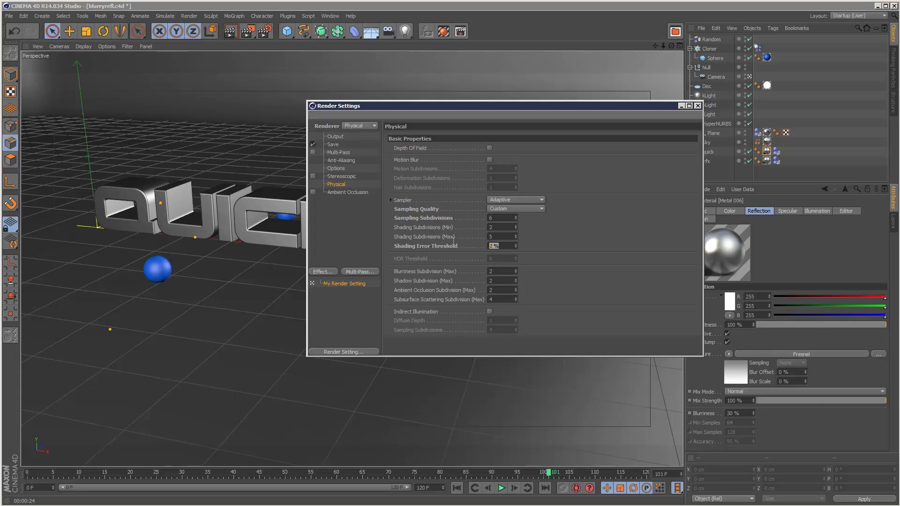
type("10")
key("shift+Tab")
- Set Blurriness Subdivision (Max) to 4 and Shadow, AO and Subsurface subdivisions to 1
left_click(494, 272)
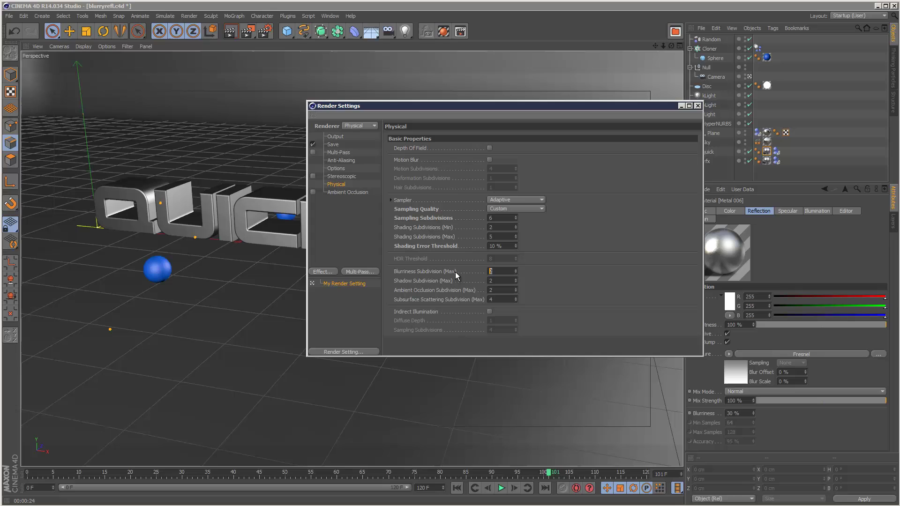
type("4")
left_click(513, 281)
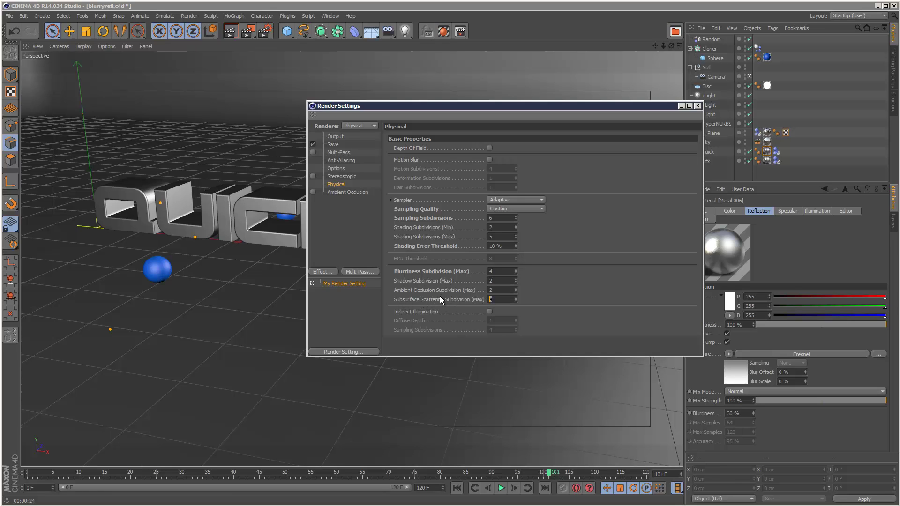
left_click(507, 289)
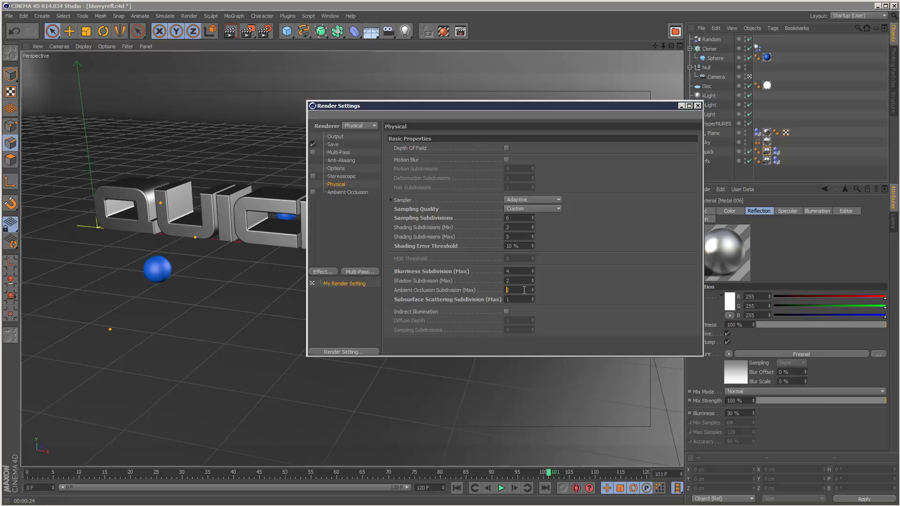
type("1")
key("shift+Tab")
type("1")
key("shift+Tab")
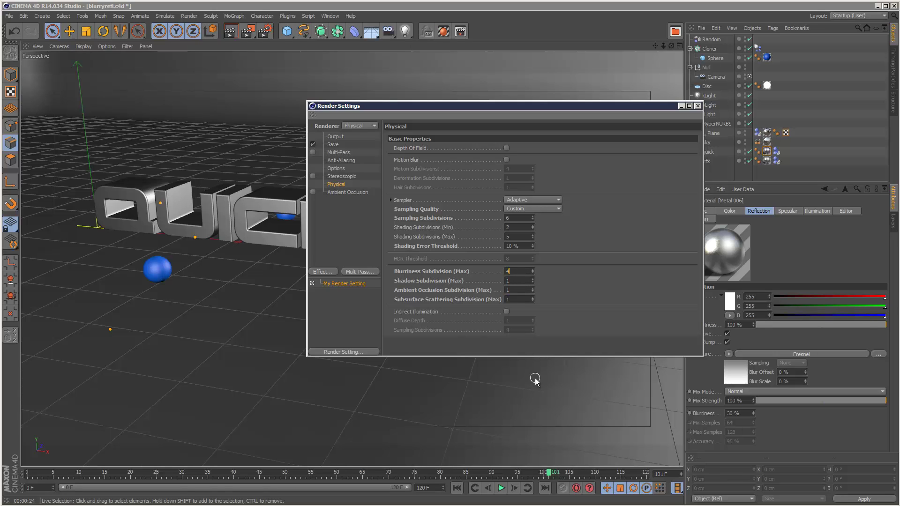
left_click(698, 105)
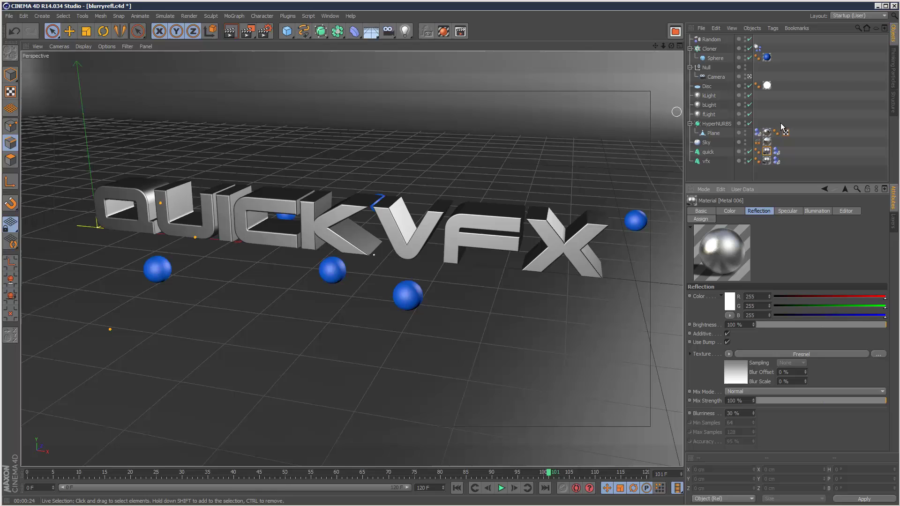
- Create new material Mat.3, apply it to quick, and delete the Metal 006 tag
key("shift+F2")
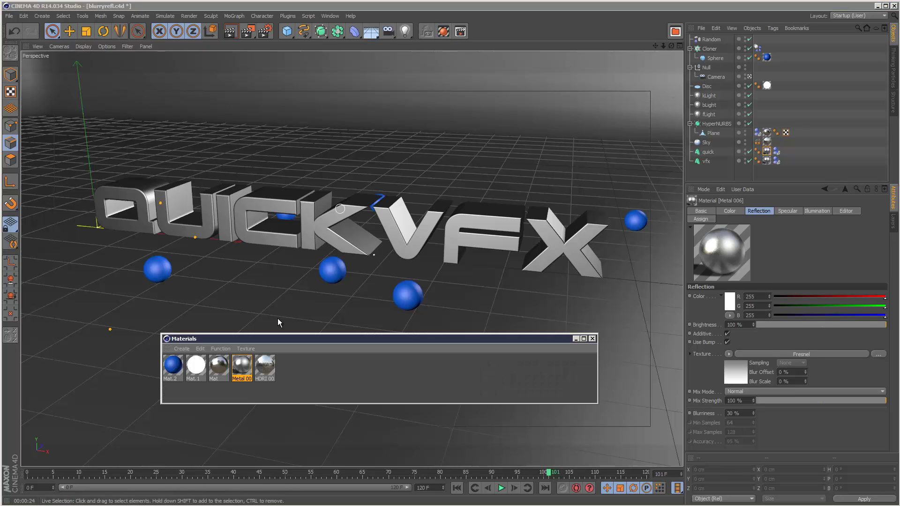
left_click(180, 350)
left_click(190, 360)
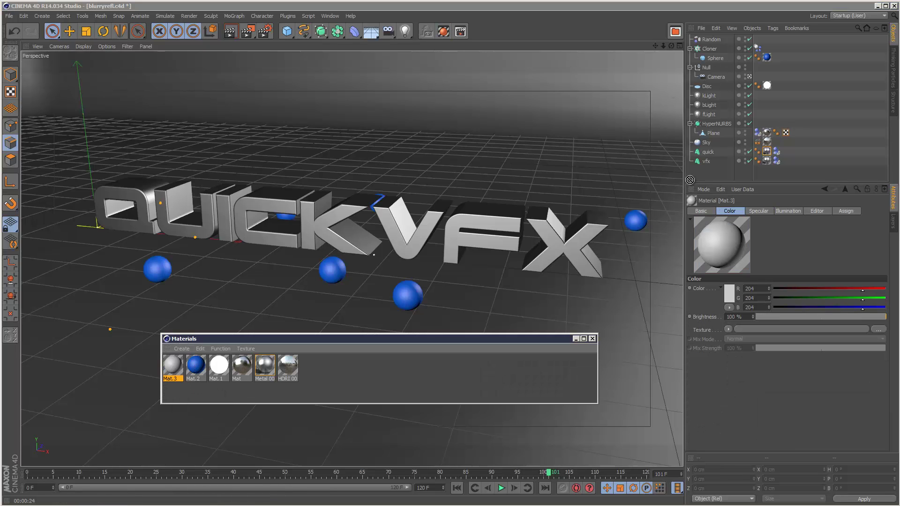
left_click_drag(690, 179, 210, 245)
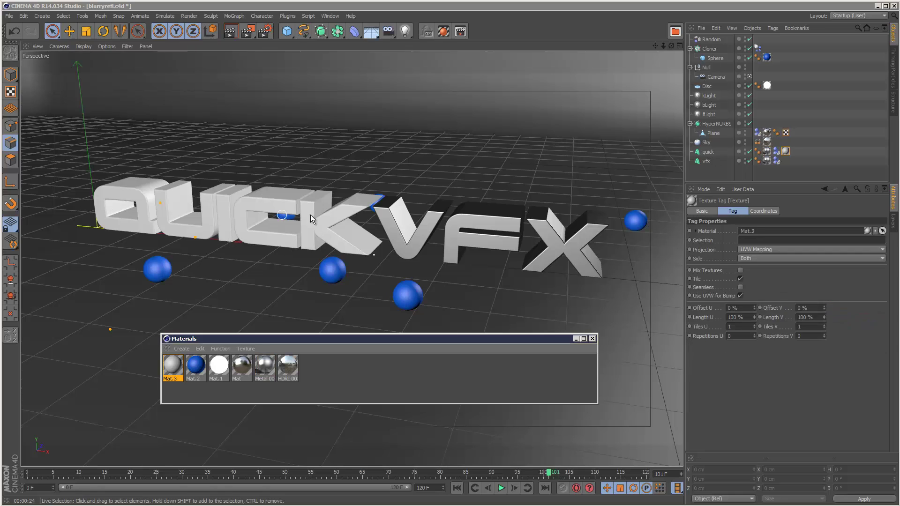
left_click(593, 338)
left_click(767, 152)
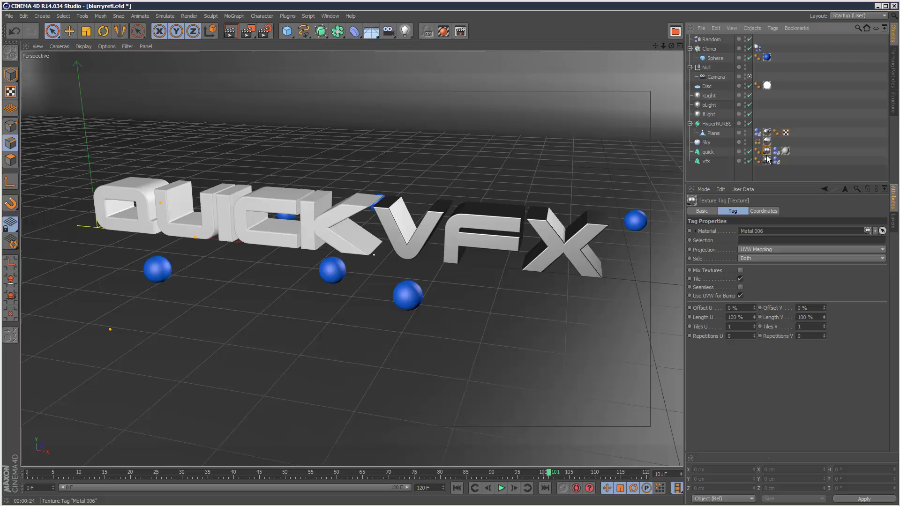
key("Delete")
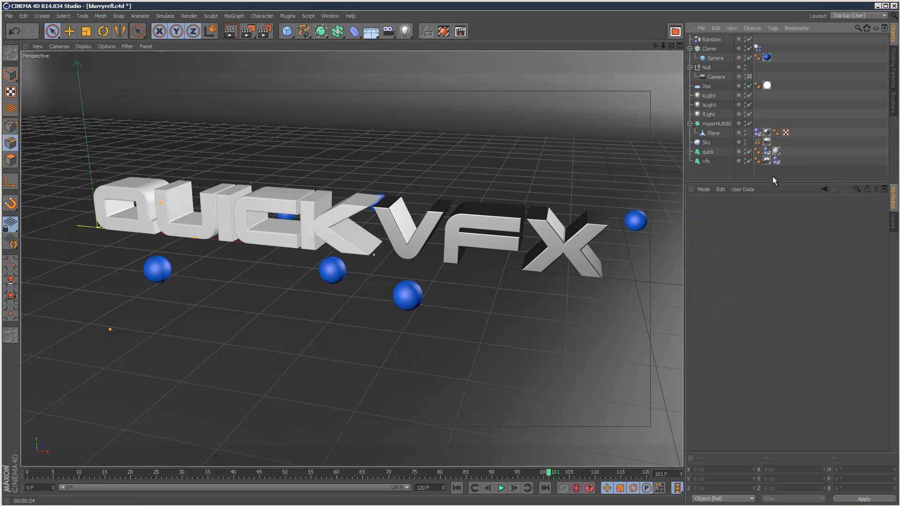
- Enable Mat.3's Transparency channel and set its brightness to 95 %
left_click(778, 151)
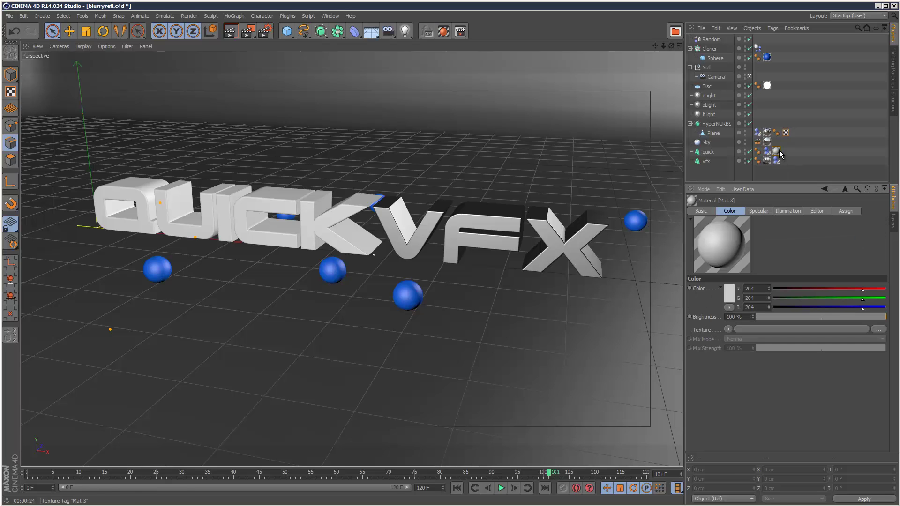
left_click(705, 211)
left_click(781, 316)
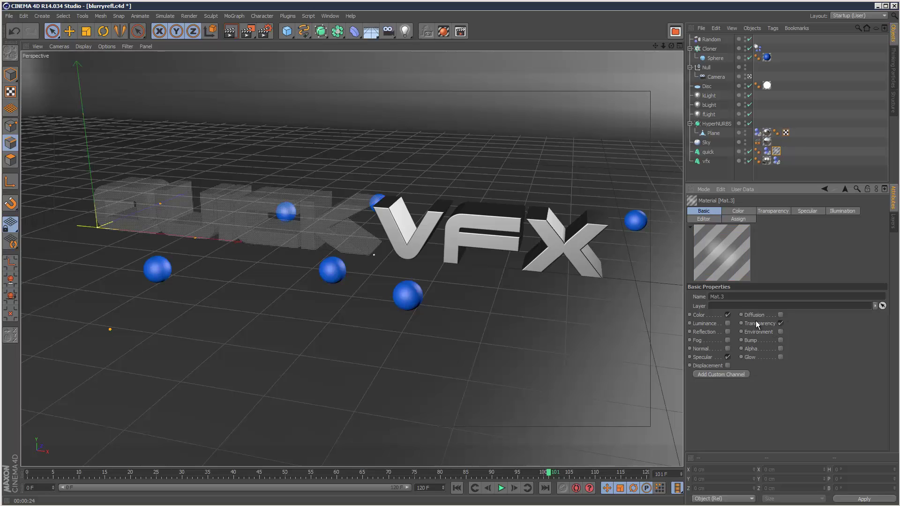
left_click(773, 212)
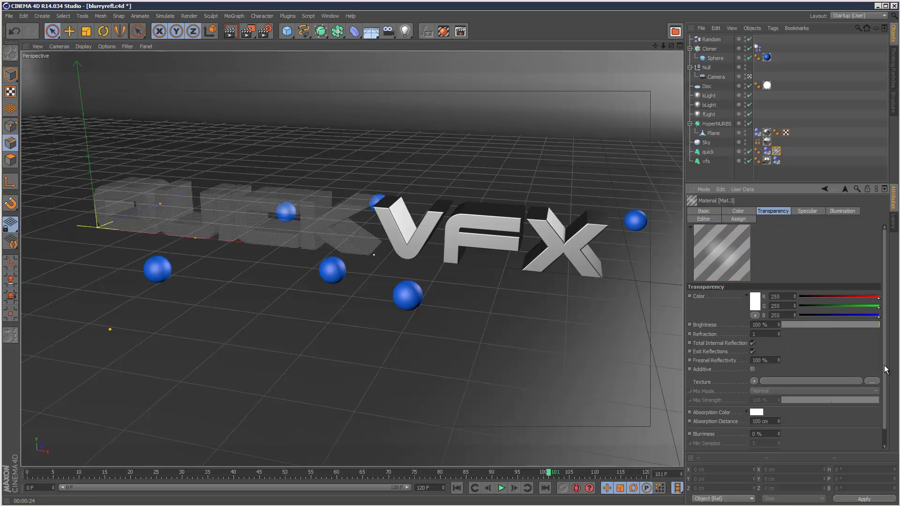
scroll(886, 370, "down", 1)
left_click_drag(879, 309, 875, 309)
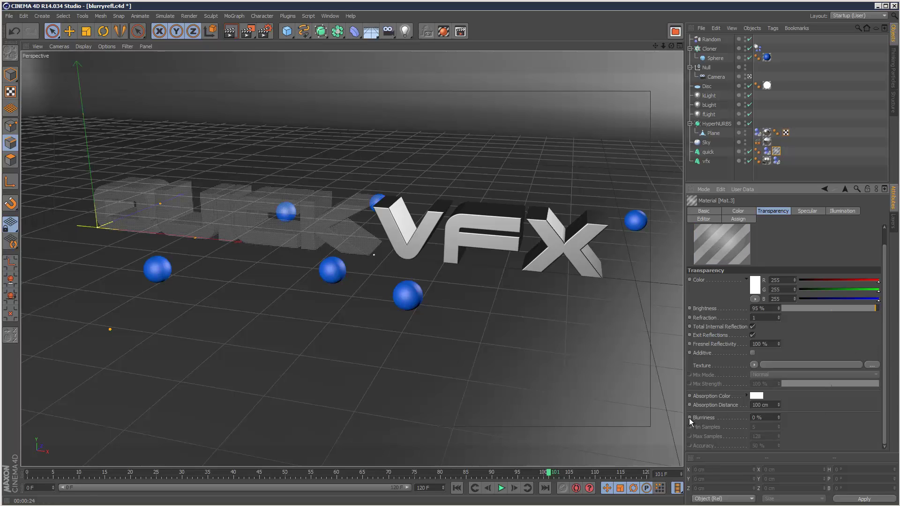
- Set Mat.3's transparency blurriness to 30 %
left_click(779, 416)
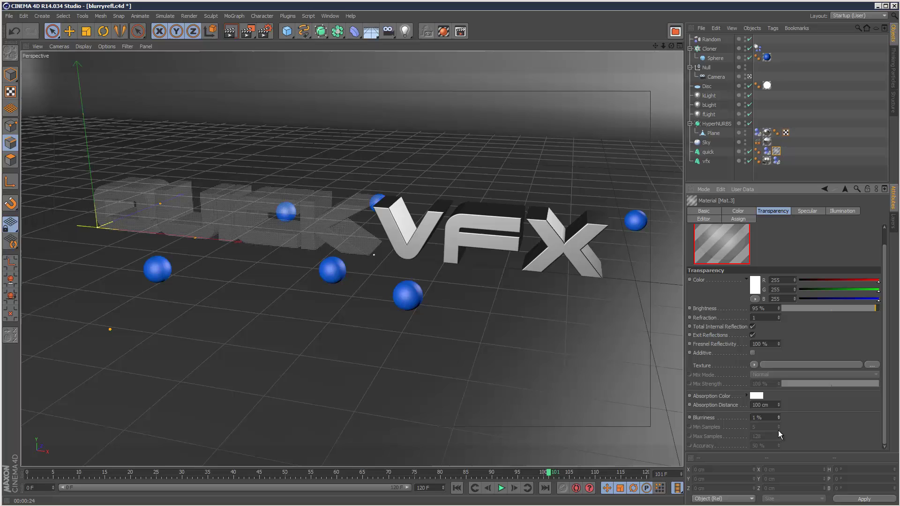
left_click(779, 415)
left_click(780, 416)
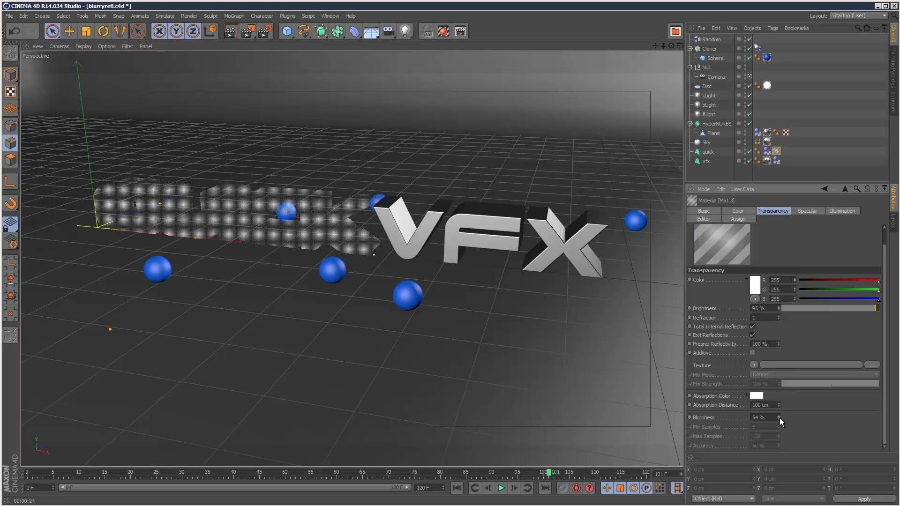
left_click(779, 416)
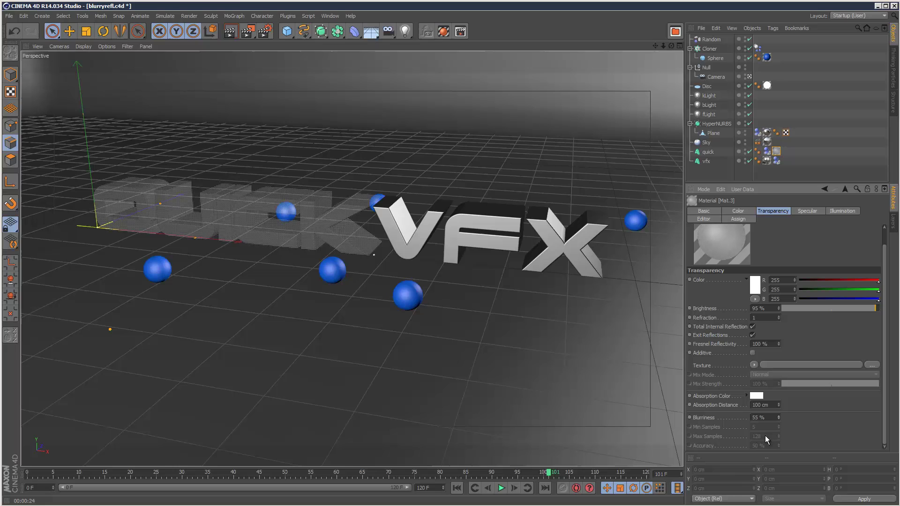
left_click(460, 31)
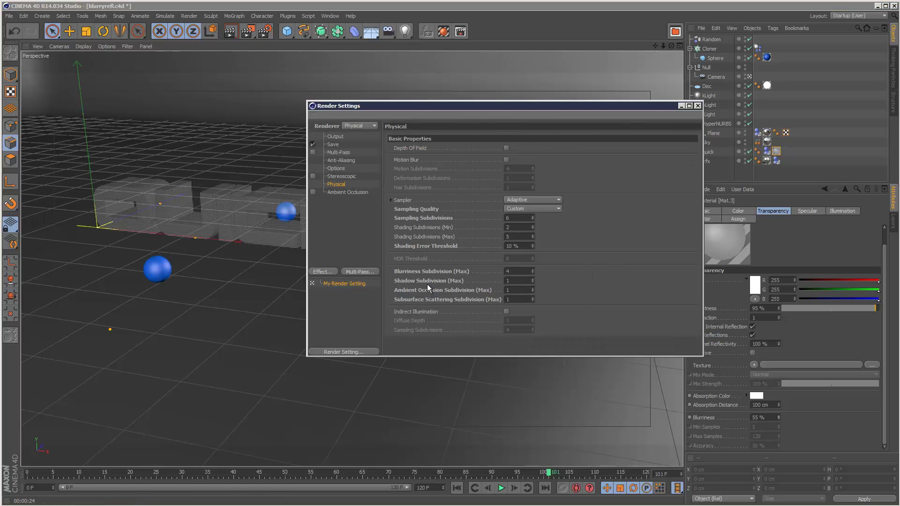
left_click(697, 105)
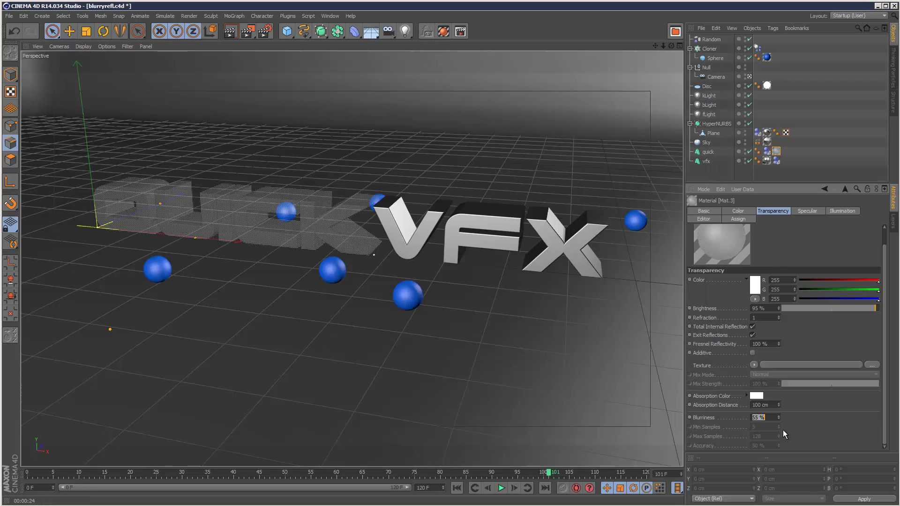
left_click(773, 417)
type("30")
key("Return")
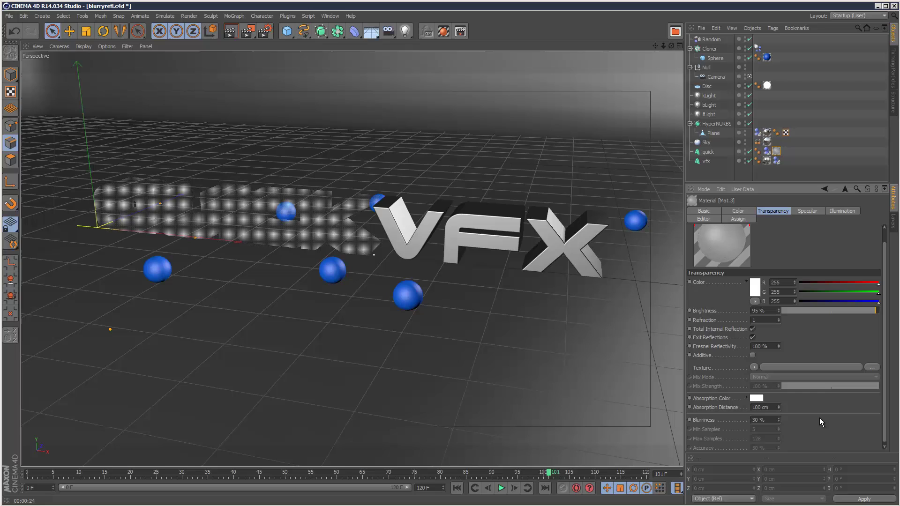
- Render a preview region over the QUICK text and spheres to check the blurry reflections and frosted glass
left_click_drag(249, 32, 281, 63)
left_click_drag(98, 136, 499, 369)
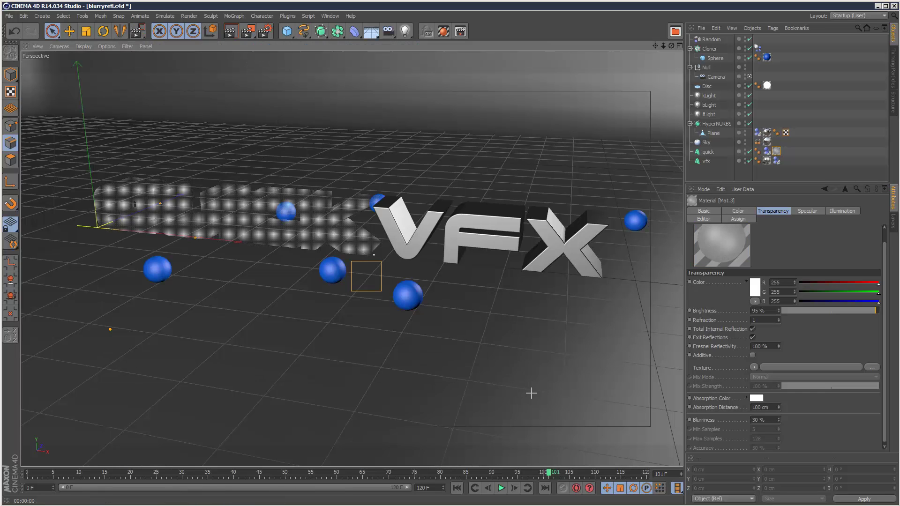